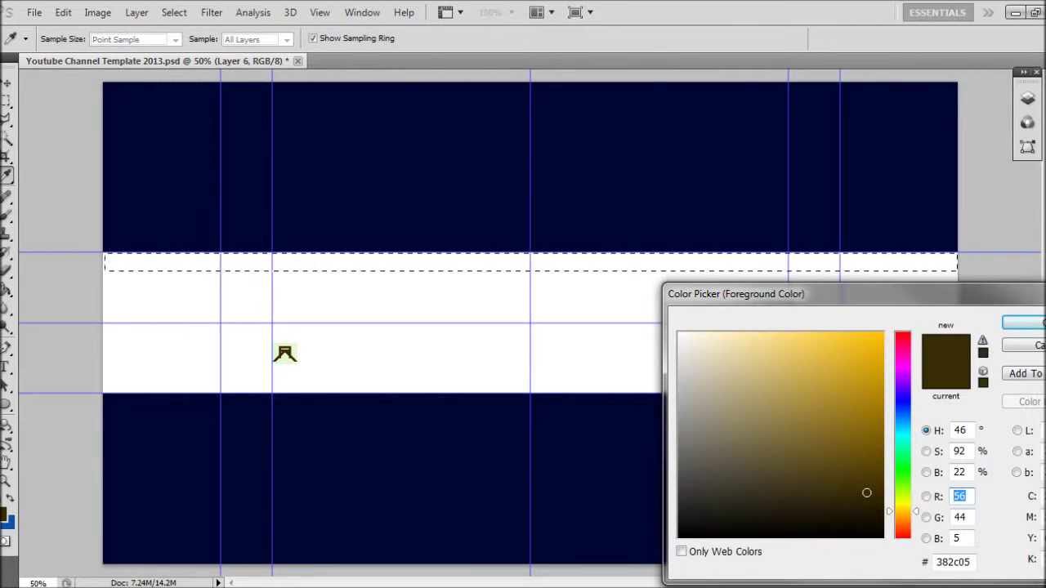
Fill thin dark brown strips along the white band's top and bottom edges
key("Return")
key("m")
key("alt+BackSpace")
key("ctrl+d")
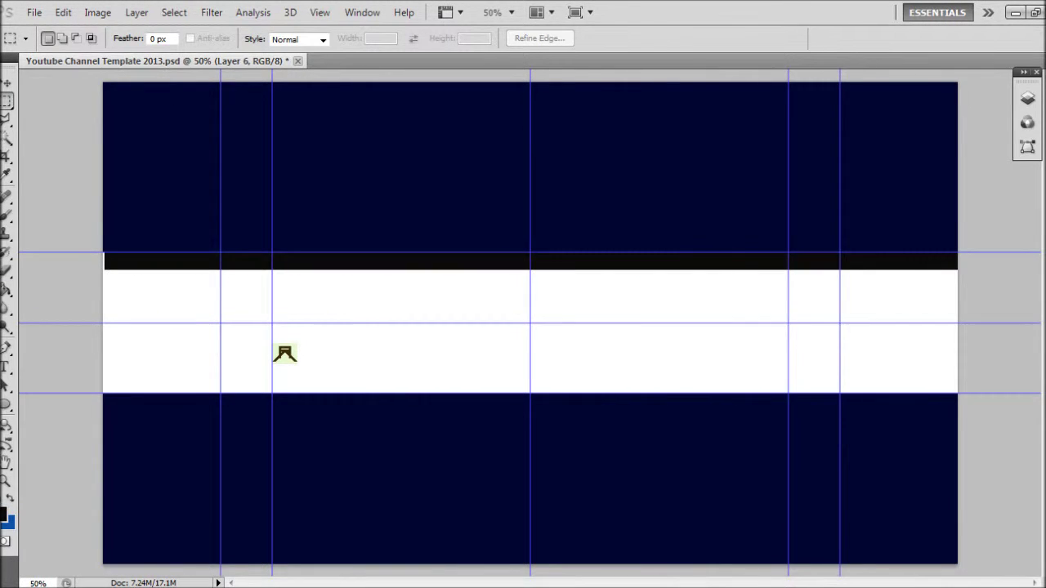
key("F7")
key("alt+BackSpace")
key("ctrl+d")
key("F7")
Adjust the stripe layer with two Free Transform passes
key("ctrl+t")
key("Return")
key("ctrl+t")
key("Return")
key("F7")
Fill another dark top strip on a new empty layer
key("ctrl+shift+alt+n")
key("m")
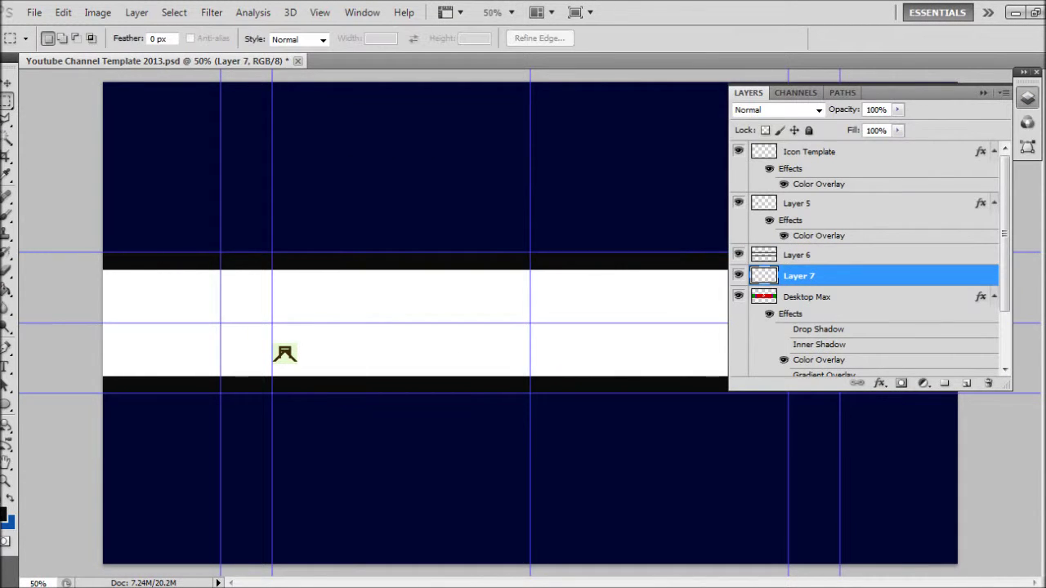
key("alt+BackSpace")
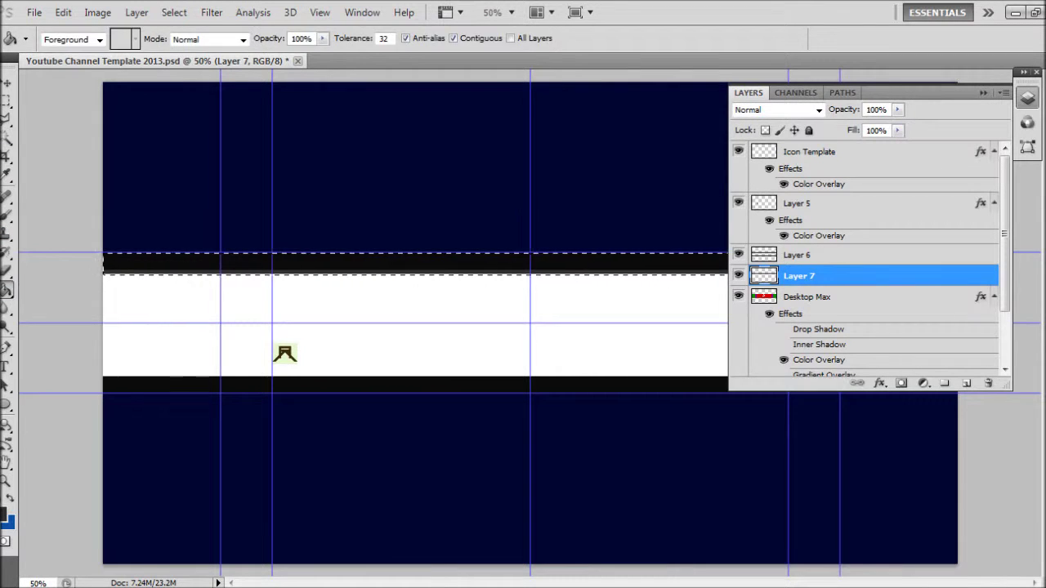
left_click(6, 83)
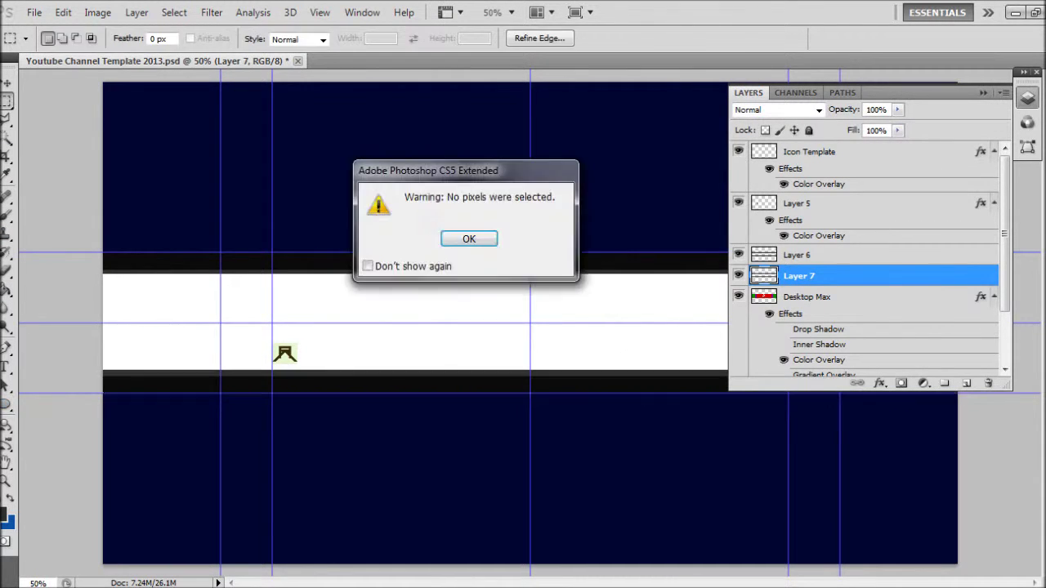
key("Return")
Merge the two stripe layers into Layer 6, then make Layer 5 active
key("shift+alt+bracketright")
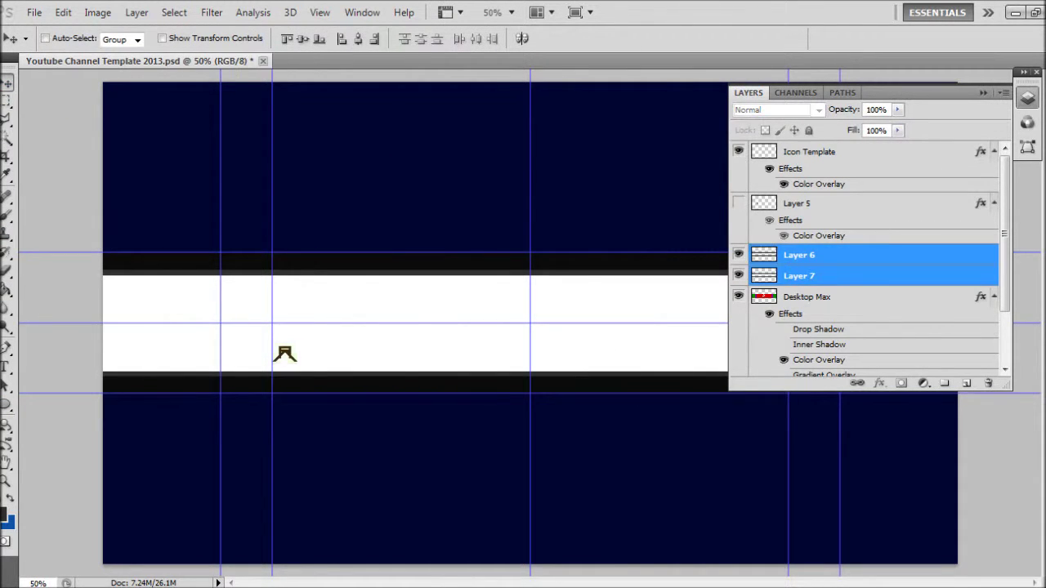
key("ctrl+e")
key("alt+period")
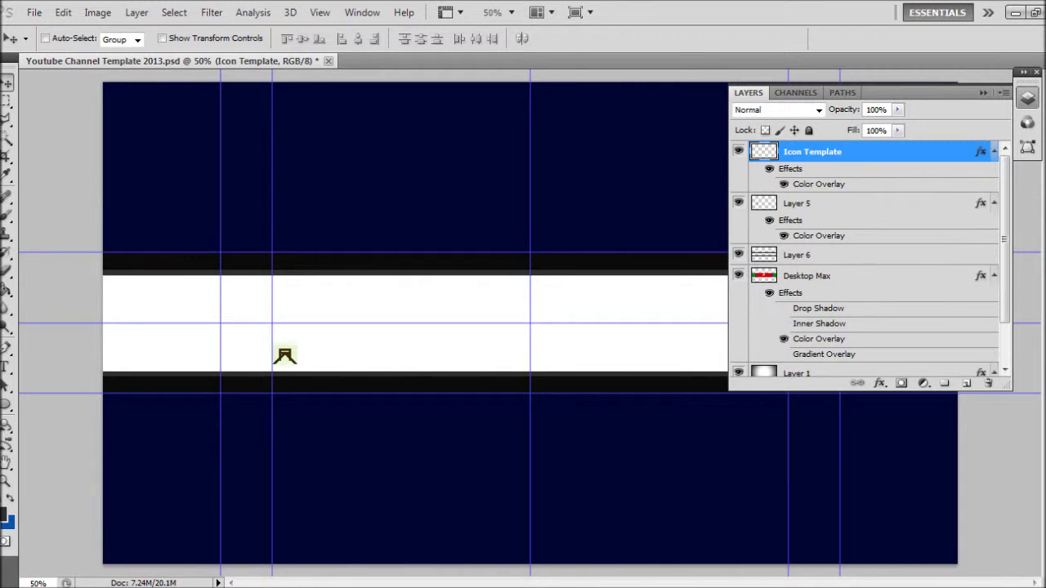
key("alt+bracketleft")
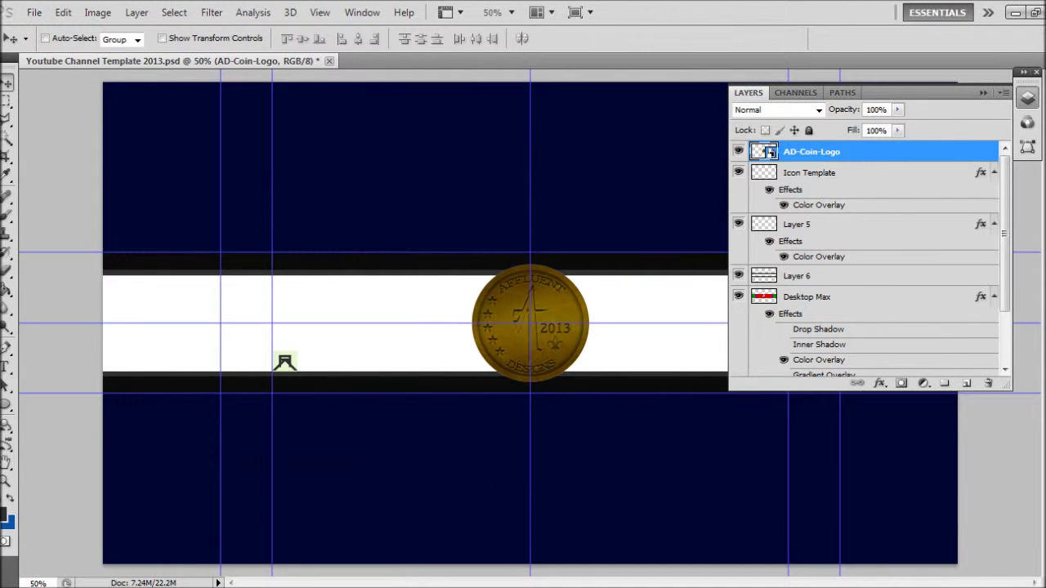
Draw an ellipse on a new layer below AD-Coin-Logo and resize it around the coin
key("ctrl+shift+alt+n")
key("ctrl+bracketleft")
key("u")
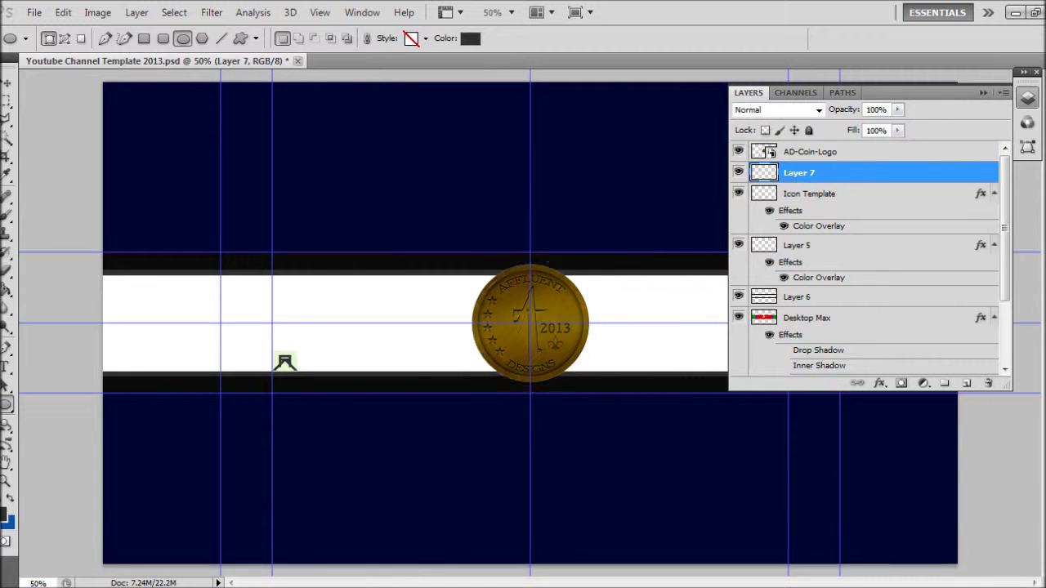
key("v")
key("ctrl+t")
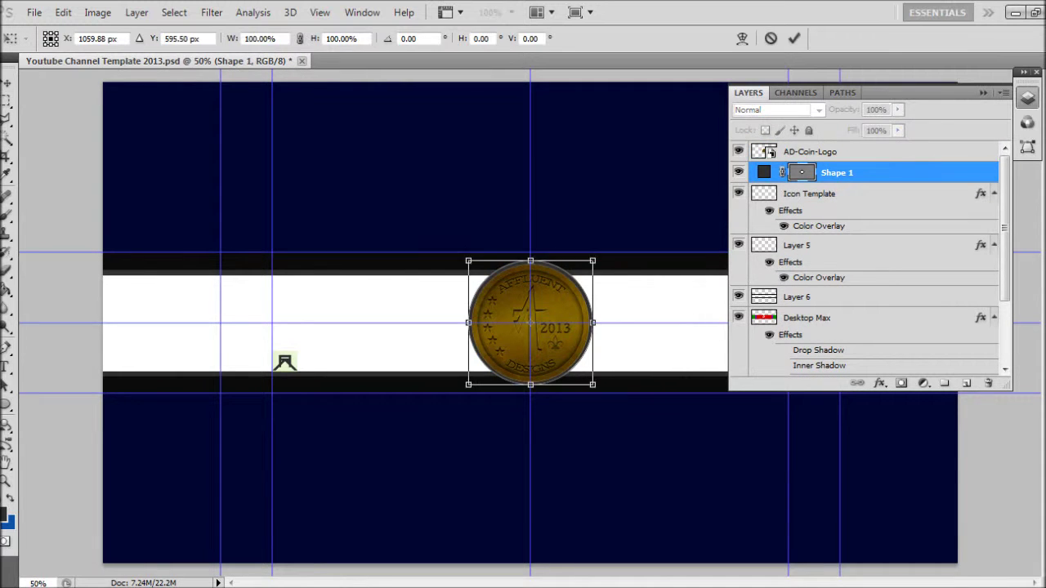
key("Return")
Rasterize the Shape 1 circle layer and open its layer style
key("e")
key("Return")
key("v")
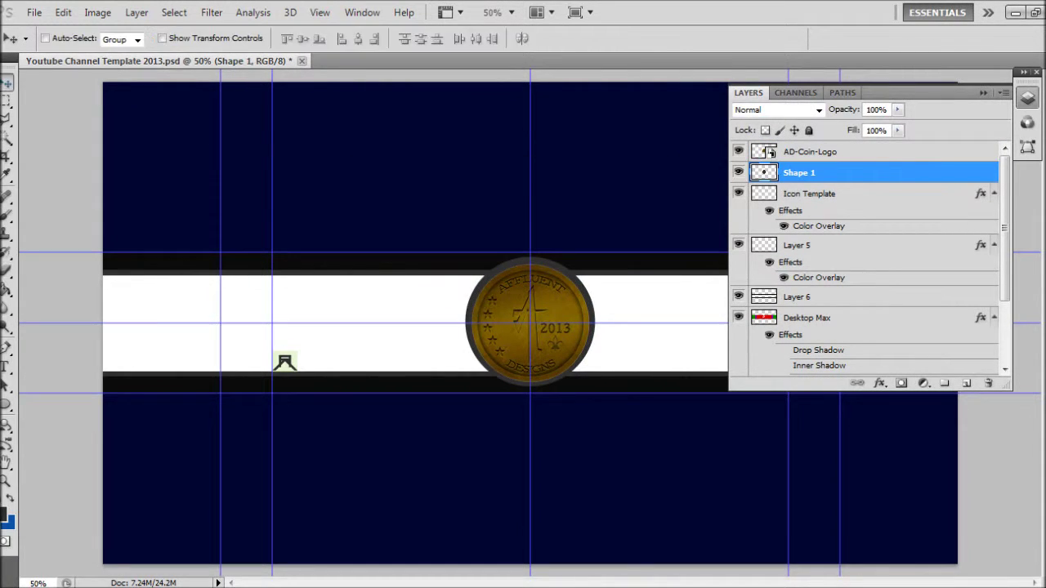
double_click(858, 172)
Give Shape 1 a Bevel and Emboss with a darker highlight colour
left_click(722, 284)
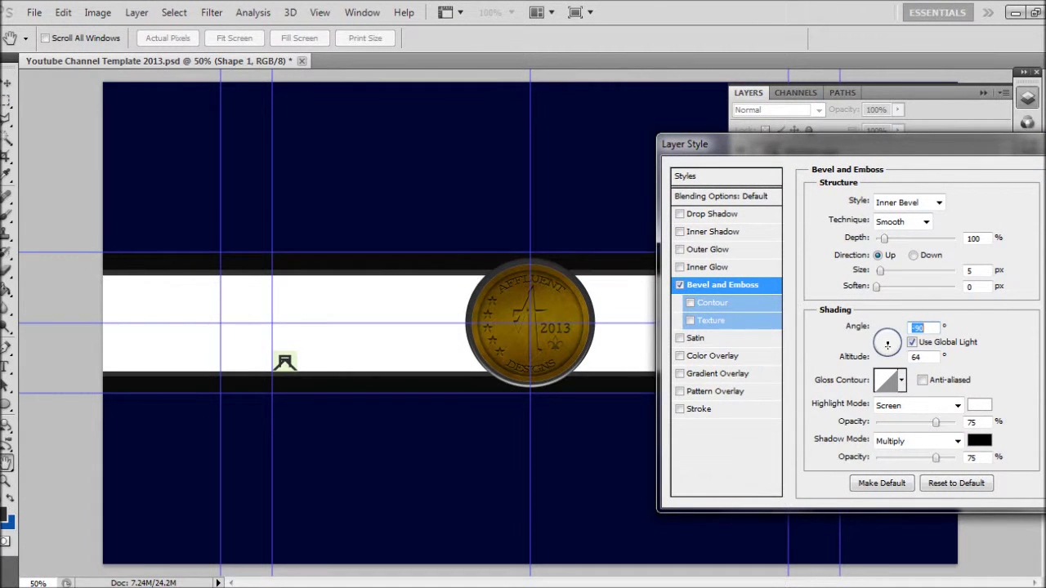
left_click(979, 406)
left_click(1013, 322)
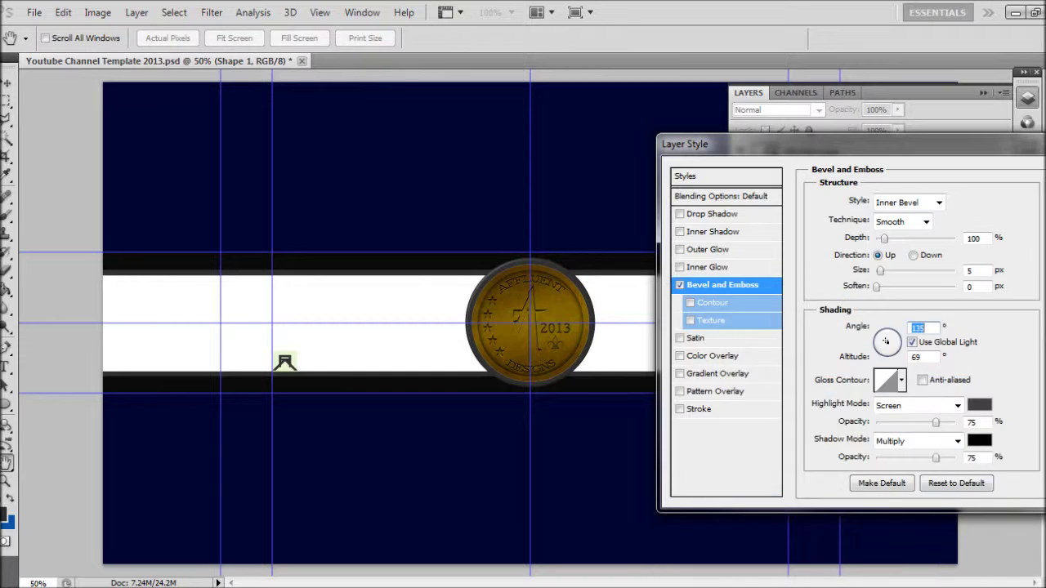
key("Return")
Add an Inner Shadow to the AD-Coin-Logo layer
left_click(770, 153)
double_click(883, 152)
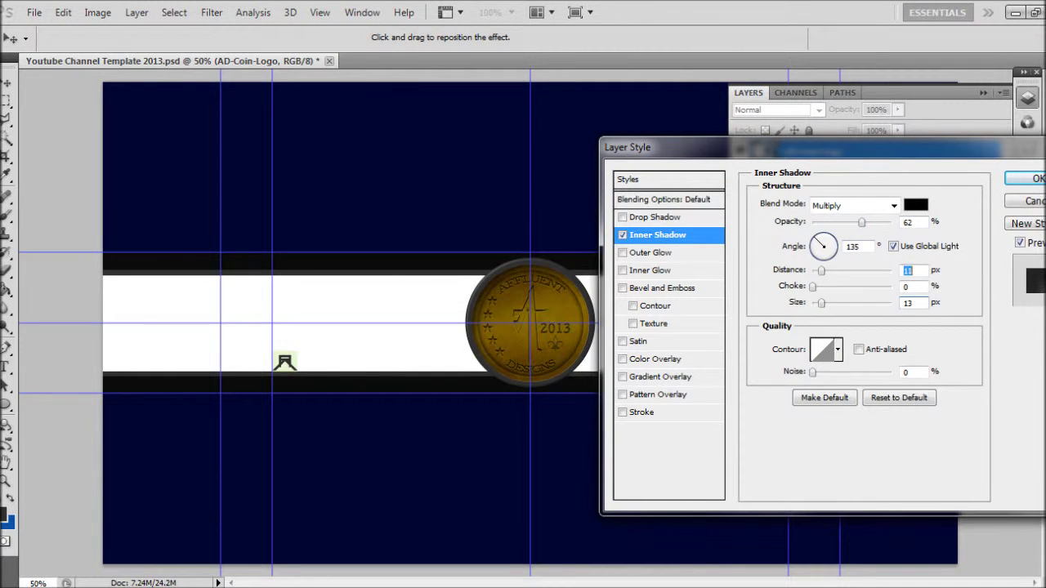
key("Return")
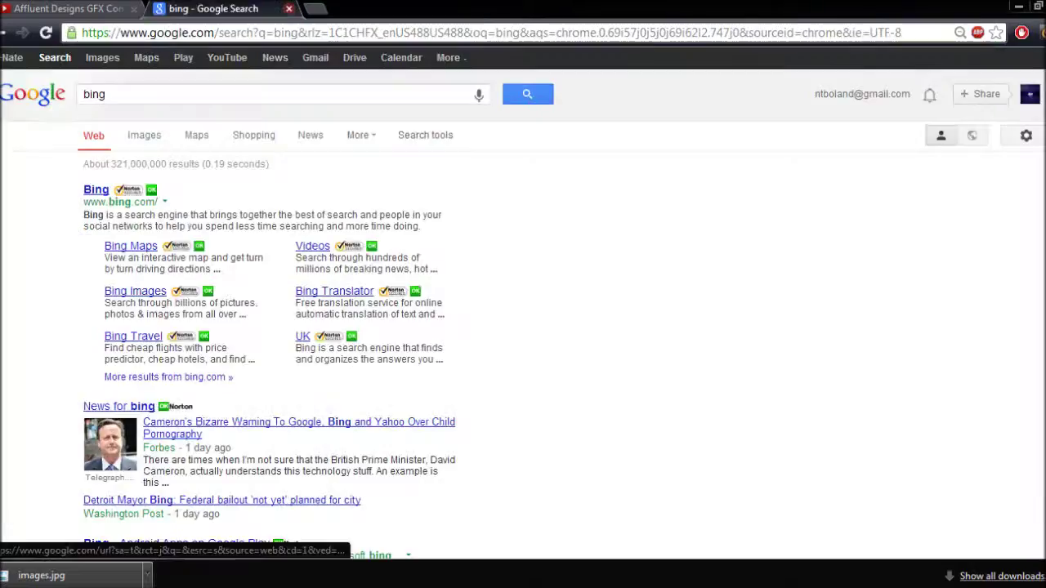
Scroll through the large copper image results on Bing Images
scroll(498, 433, "down", 5)
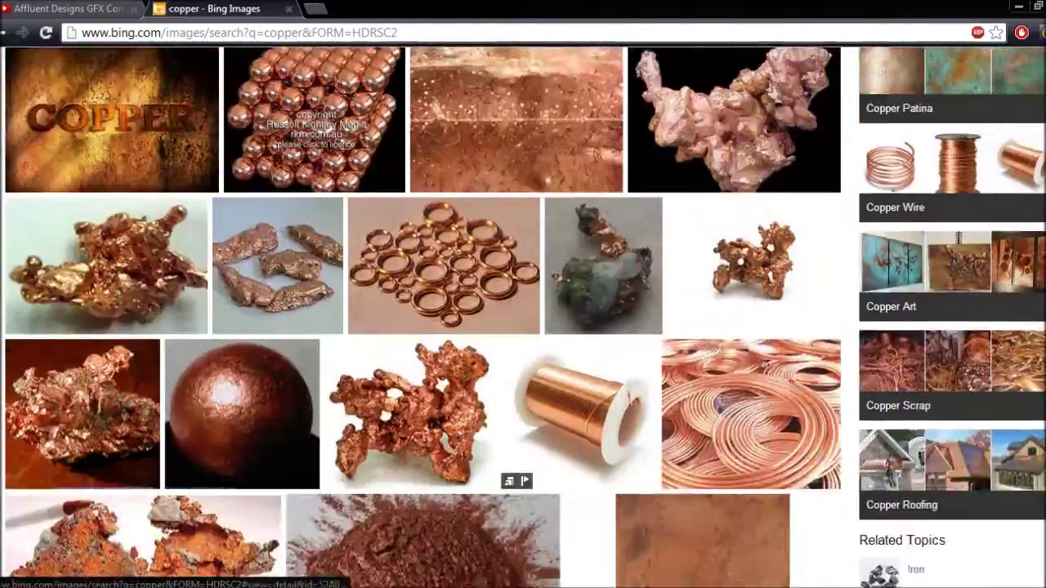
scroll(499, 433, "down", 3)
scroll(499, 433, "down", 3)
scroll(499, 433, "down", 3)
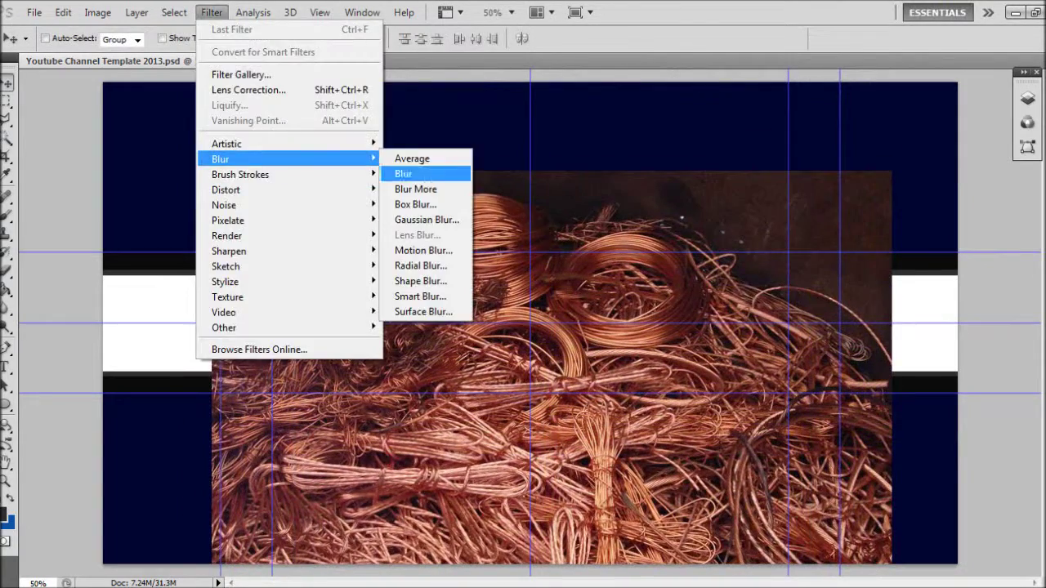
Gaussian-blur the copper-wire photo, move it below Layer 5, and show gold image results
left_click(426, 220)
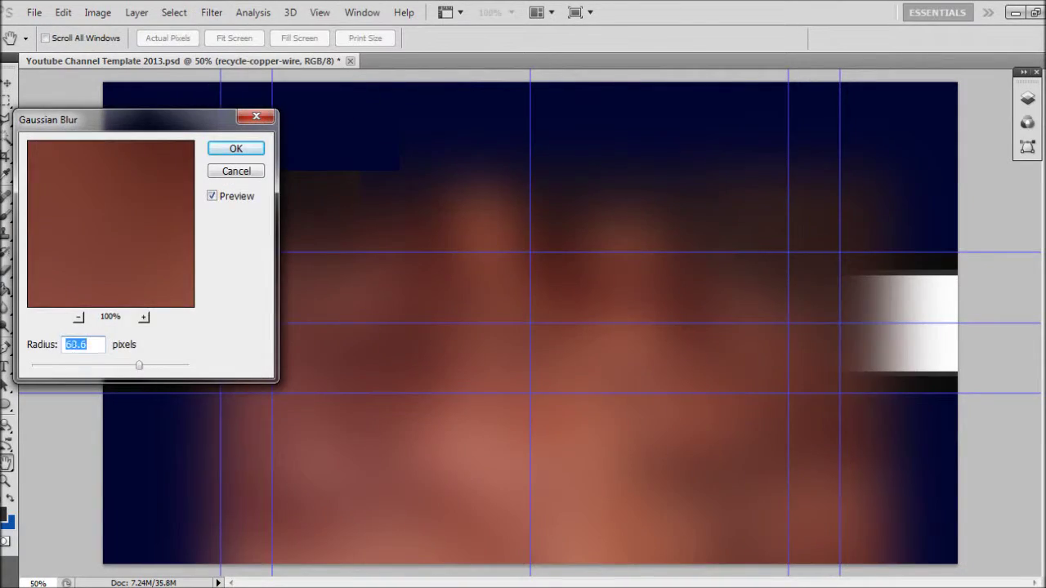
key("Return")
left_click(1027, 98)
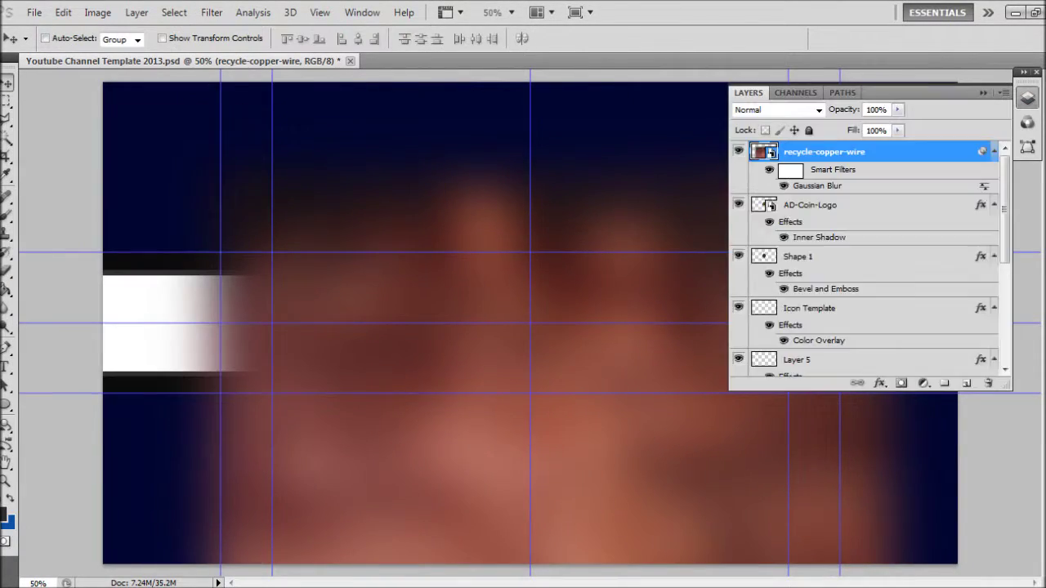
left_click_drag(826, 145, 771, 232)
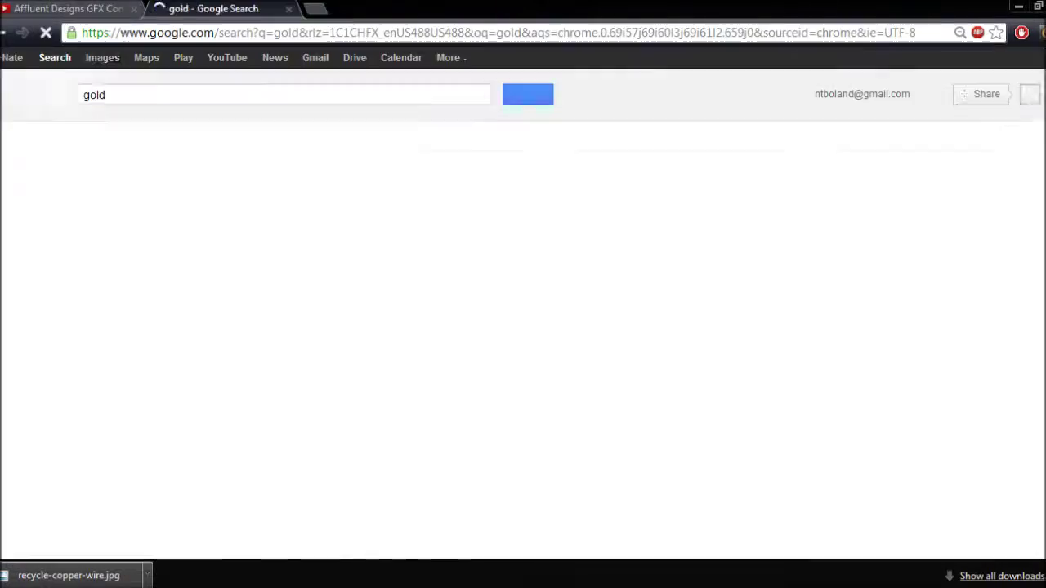
left_click(102, 57)
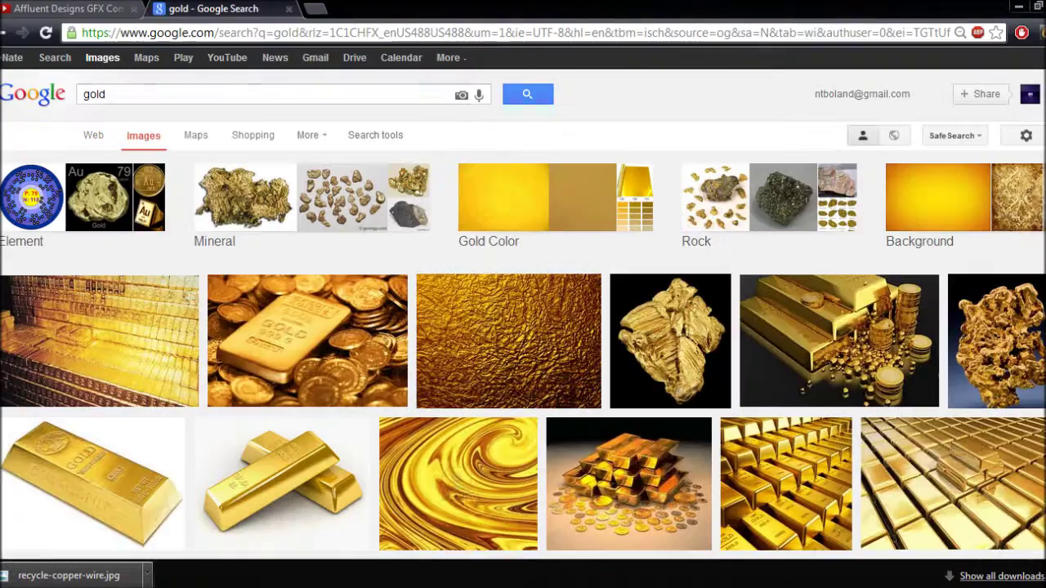
Filter gold images to Large, open the stacked gold bars photo and save it
left_click(375, 135)
left_click(95, 164)
left_click(98, 205)
scroll(523, 327, "down", 3)
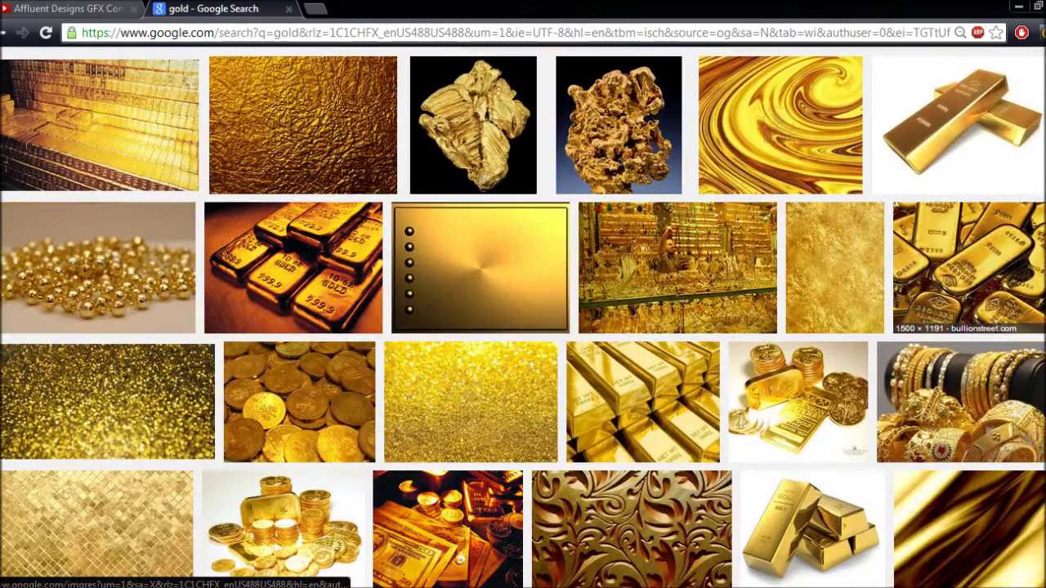
left_click(293, 262)
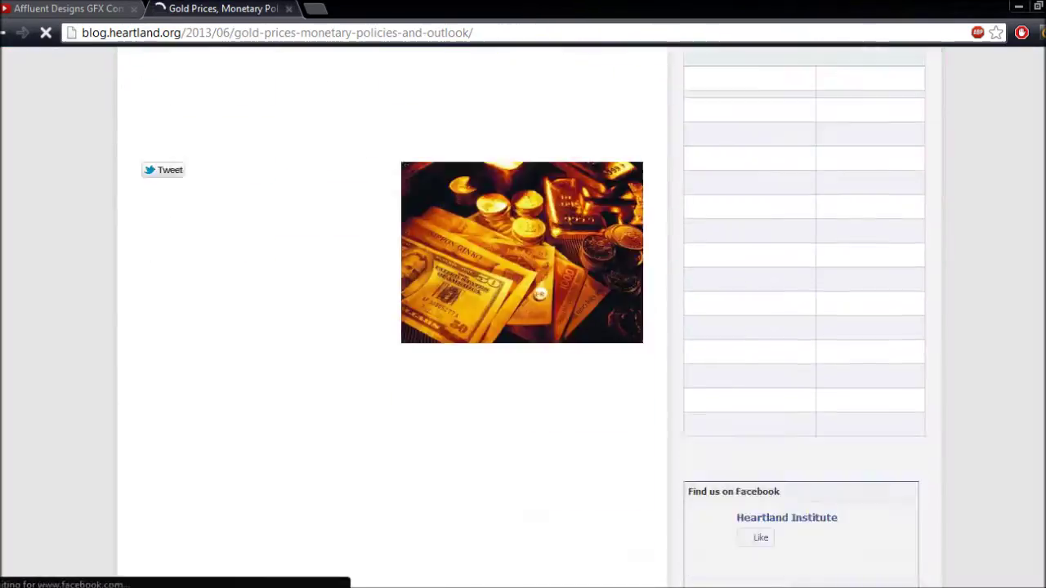
left_click(5, 33)
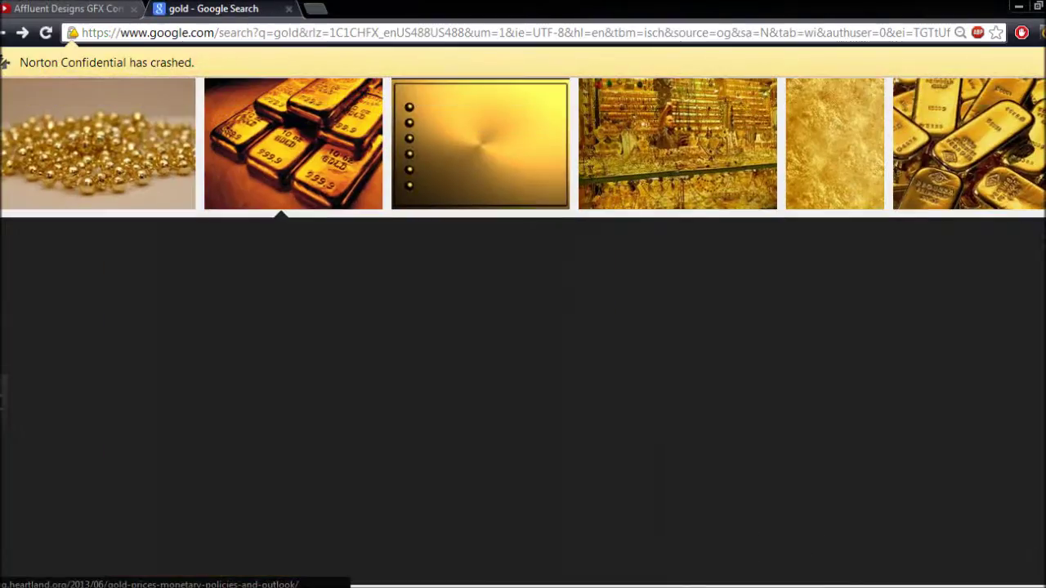
key("ctrl+s")
key("Return")
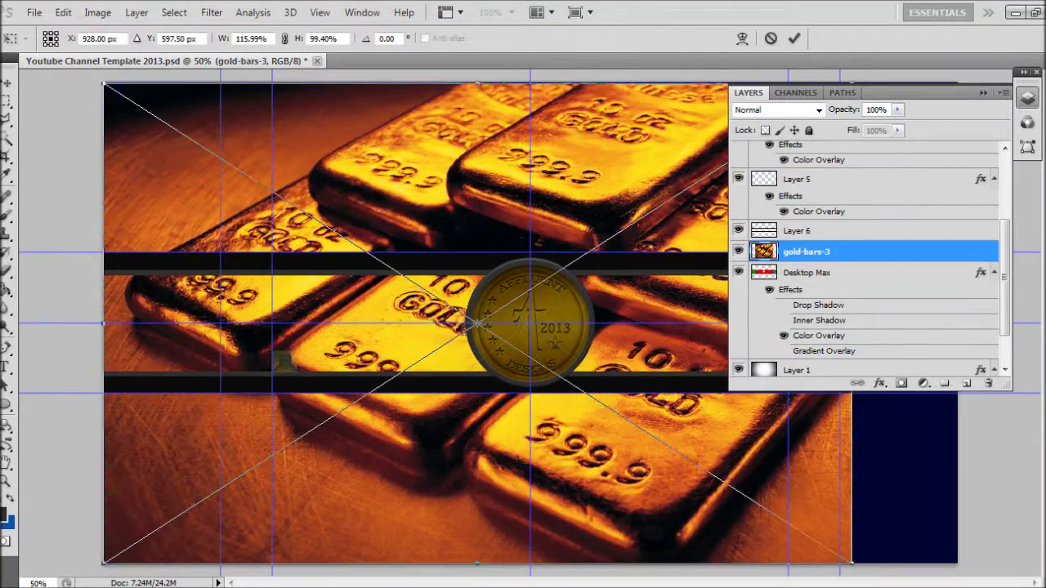
Place gold-bars-3 stretched to canvas width and apply a 57.1 px Gaussian Blur
left_click(1027, 97)
left_click_drag(852, 323, 958, 322)
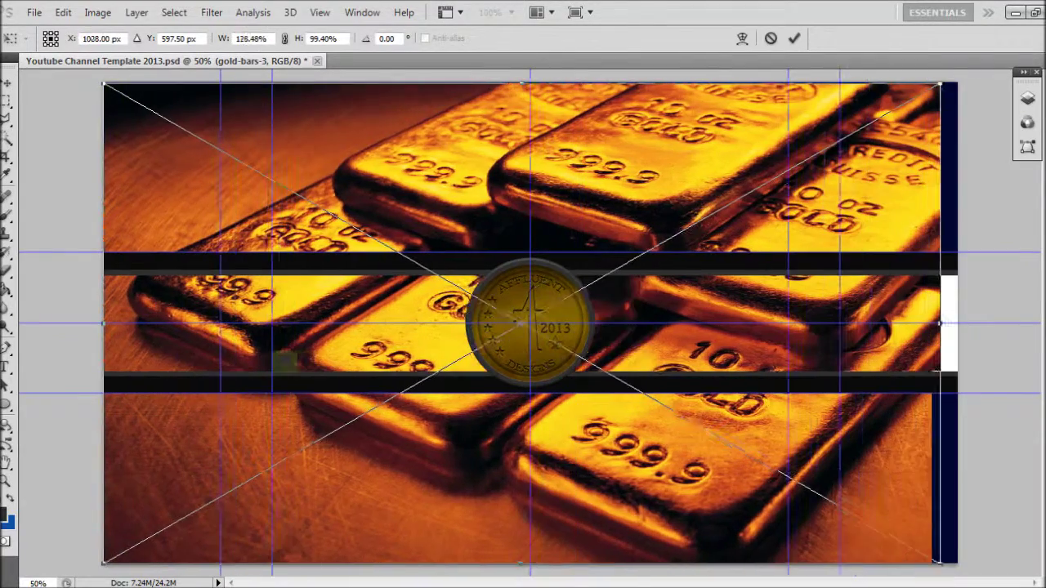
left_click(444, 238)
left_click(212, 12)
left_click(240, 29)
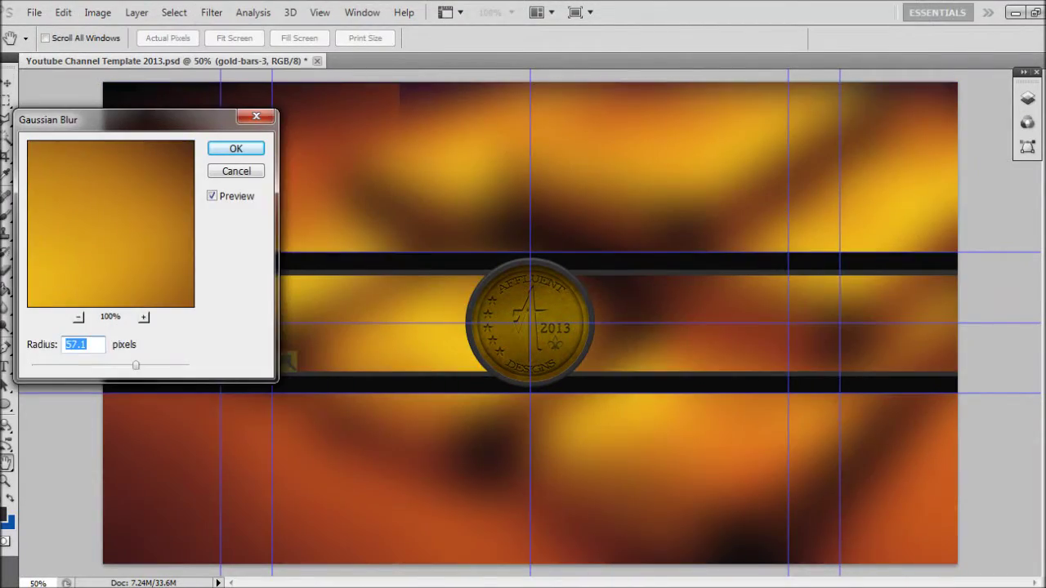
key("Return")
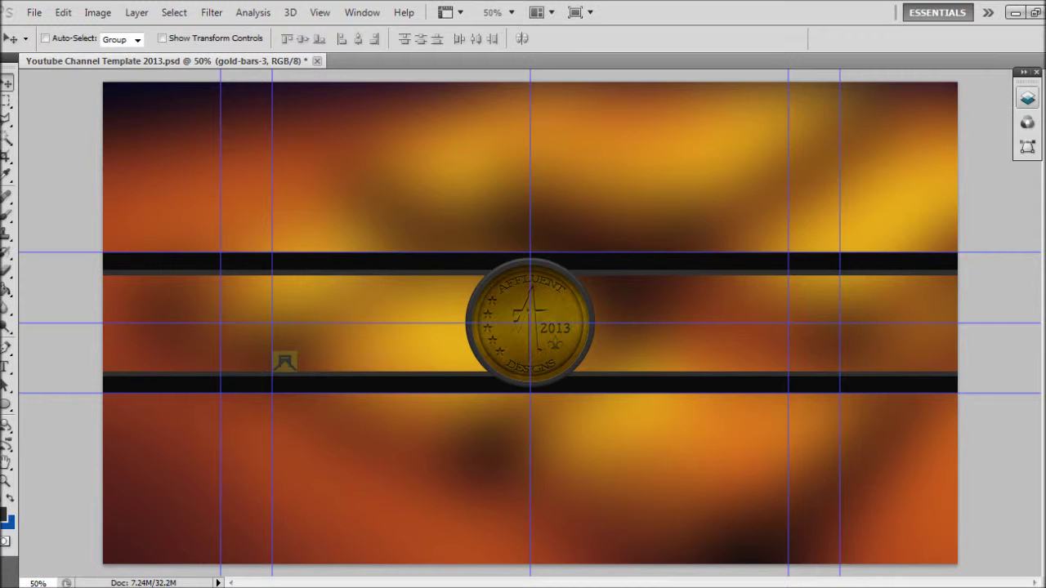
left_click(1027, 97)
Give Shape 1 a dark gold #806100 Color Overlay
double_click(972, 175)
left_click(788, 369)
left_click(1039, 214)
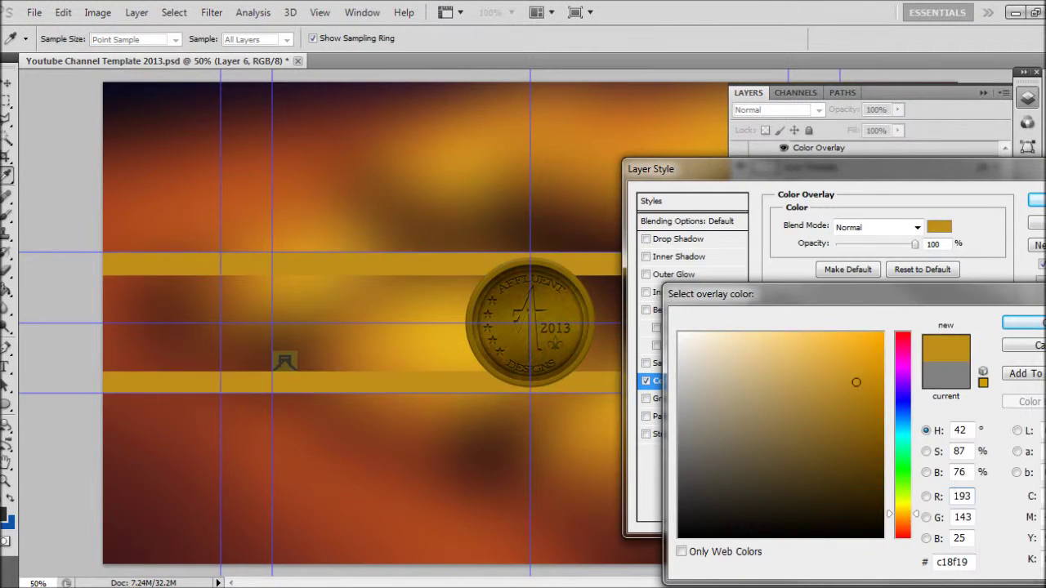
mouse_move(856, 382)
left_mouse_down()
mouse_move(845, 416)
mouse_move(882, 435)
mouse_move(880, 474)
left_mouse_up()
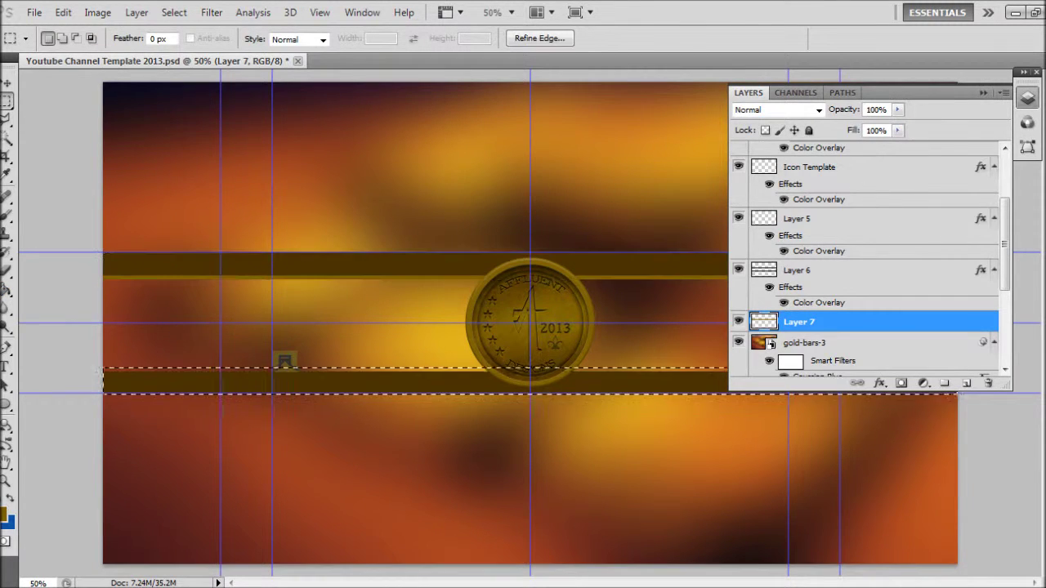
Clear the selection and make gold-bars-3 the active layer
key("ctrl+d")
key("v")
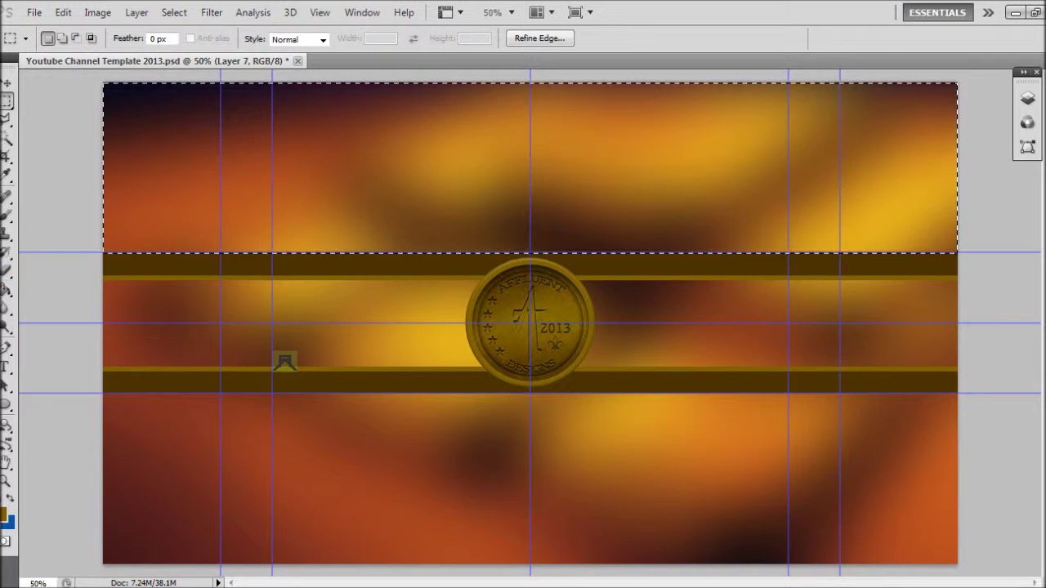
left_click(1028, 98)
left_click(817, 331)
left_click(1027, 98)
left_click(6, 271)
Erase the gold photo above and below the stripes with a 569 px eraser
left_click(488, 237)
left_click(57, 39)
left_click_drag(32, 86, 89, 86)
left_click_drag(164, 164, 899, 163)
left_click(7, 271)
left_click_drag(163, 482, 899, 482)
left_click(1027, 98)
key("v")
Check Icon Template's overlay colour unchanged and view an example channel page
left_click(799, 313)
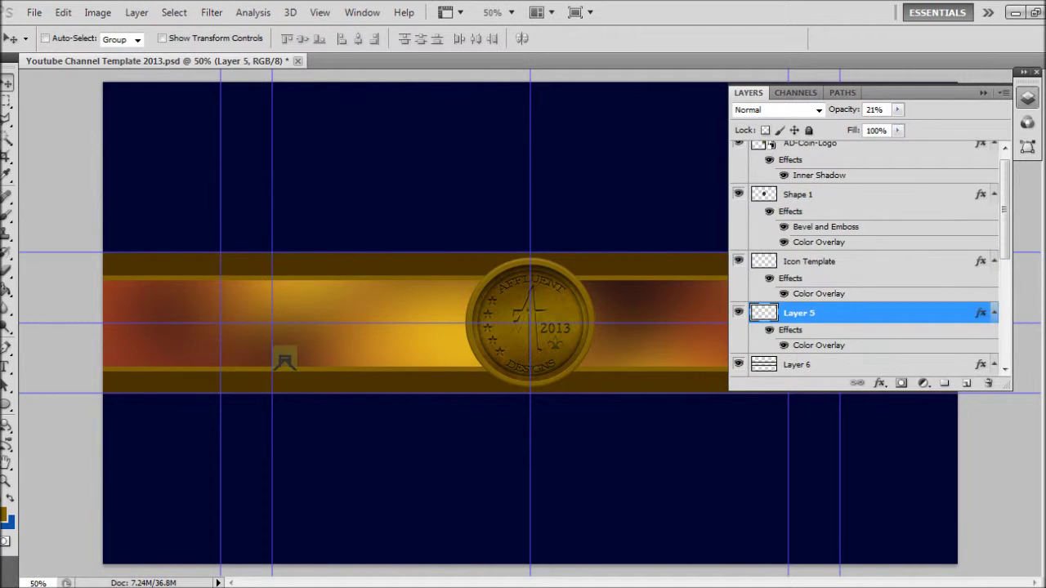
left_click(809, 262)
double_click(818, 293)
left_click(997, 229)
key("Escape")
key("Escape")
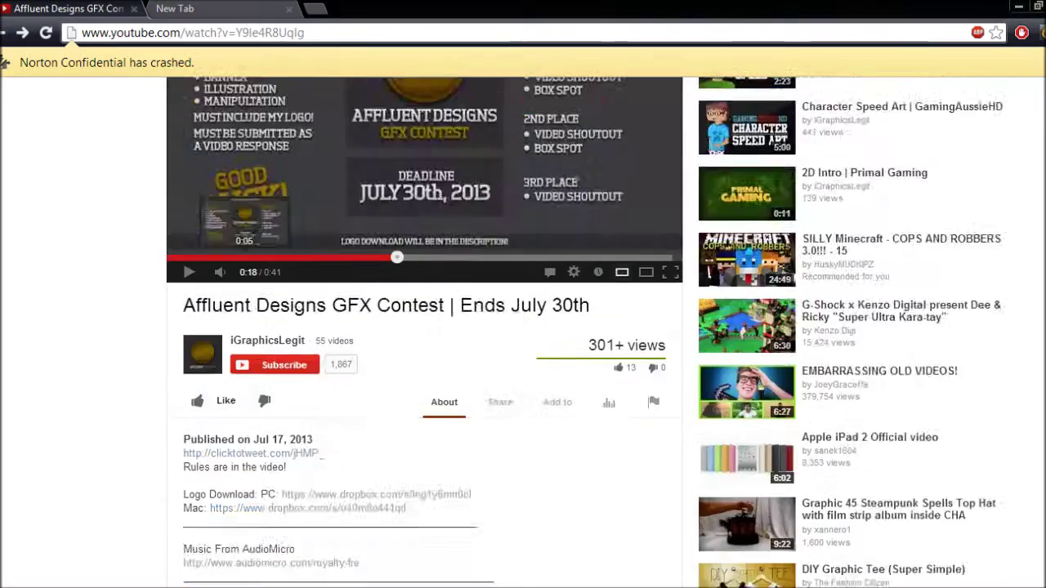
scroll(523, 327, "up", 3)
left_click(259, 500)
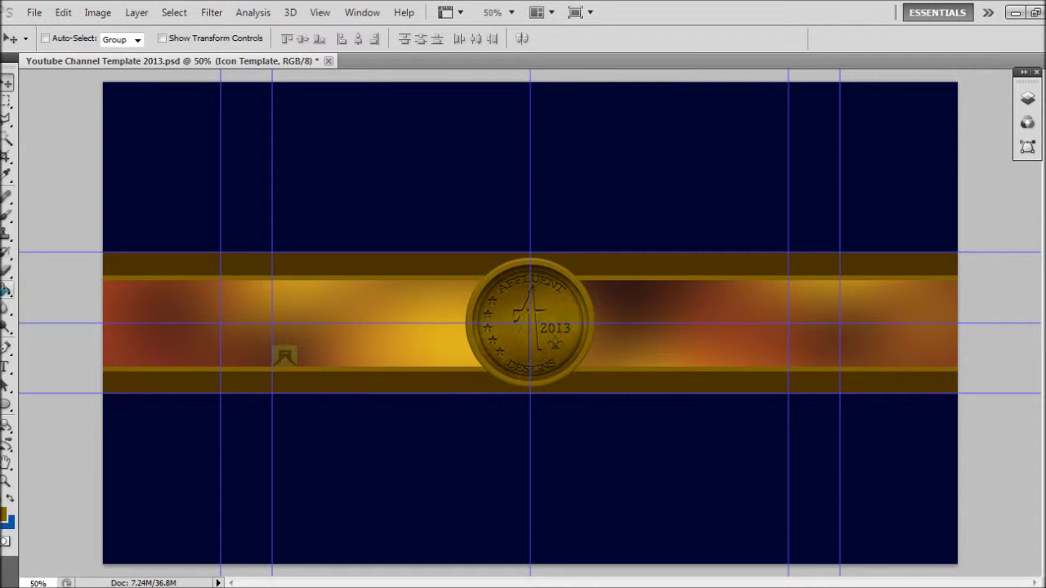
left_click(1027, 98)
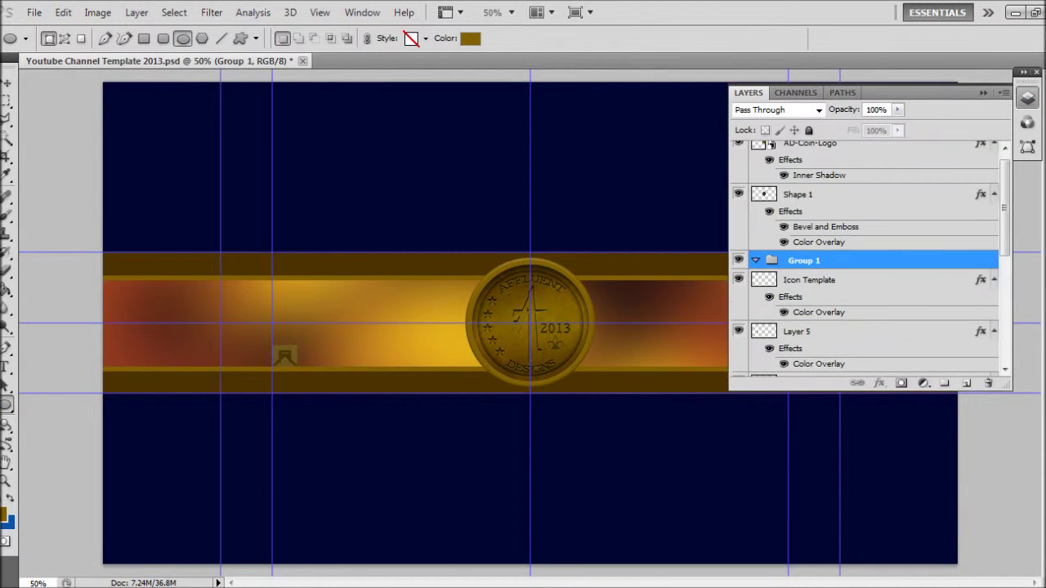
Move the new layer to the top and nudge the right circle copy further right
left_click_drag(805, 286, 770, 155)
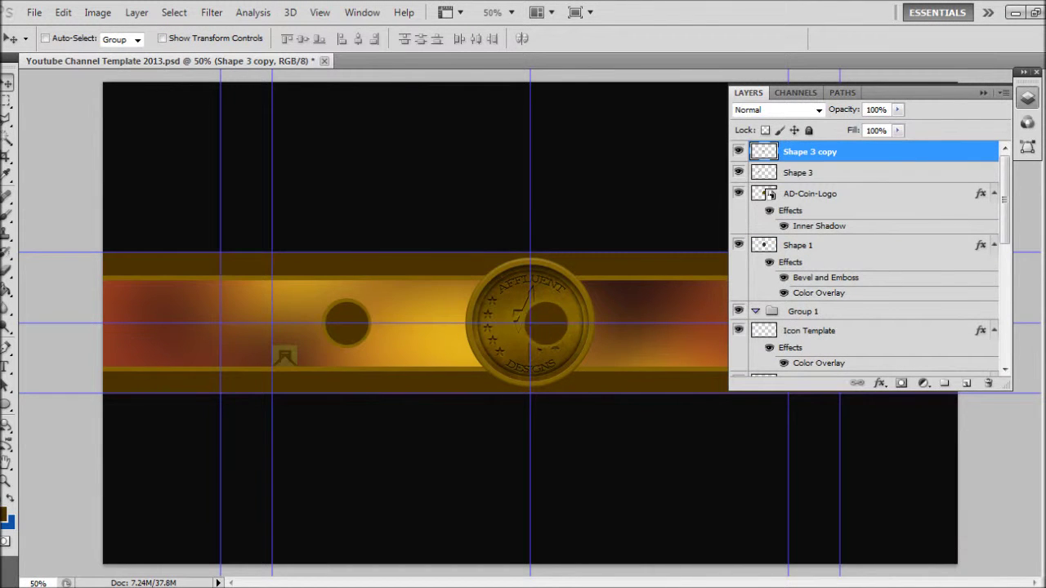
key("F7")
key("shift+Right")
key("shift+Right")
key("shift+Right")
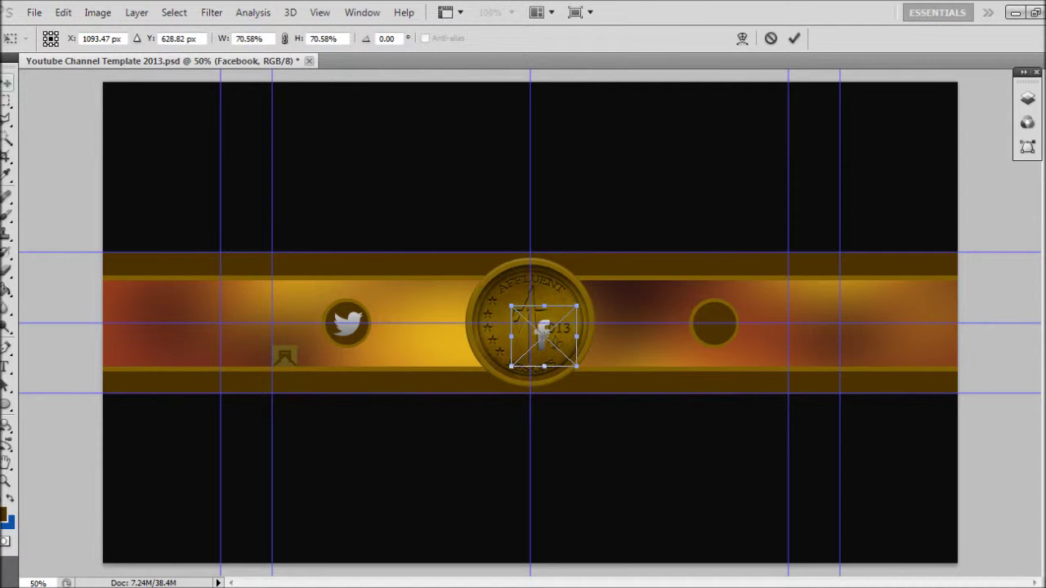
Marquee a rectangle over the upper banner area
key("m")
left_click_drag(272, 158, 909, 311)
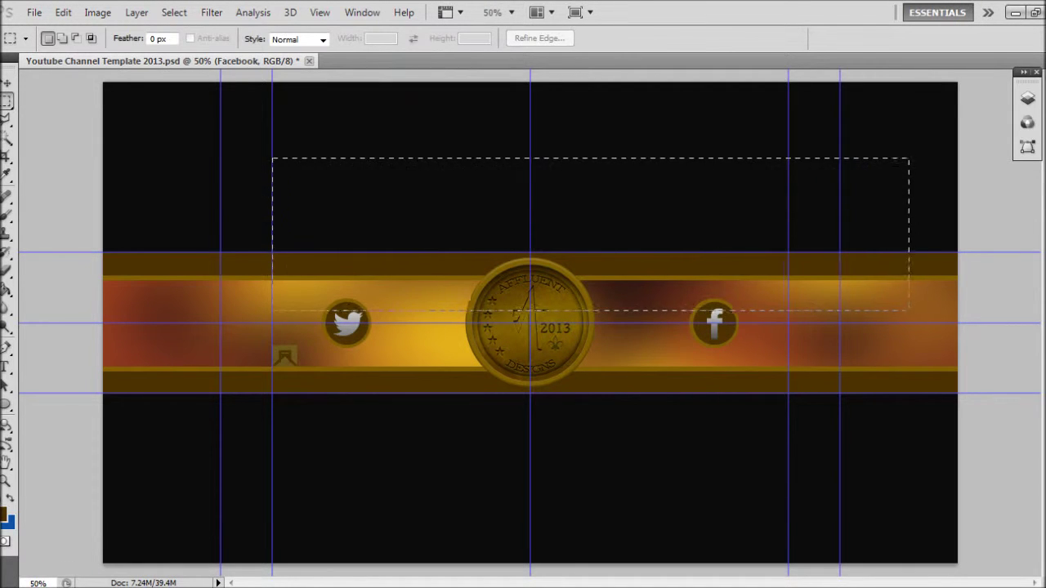